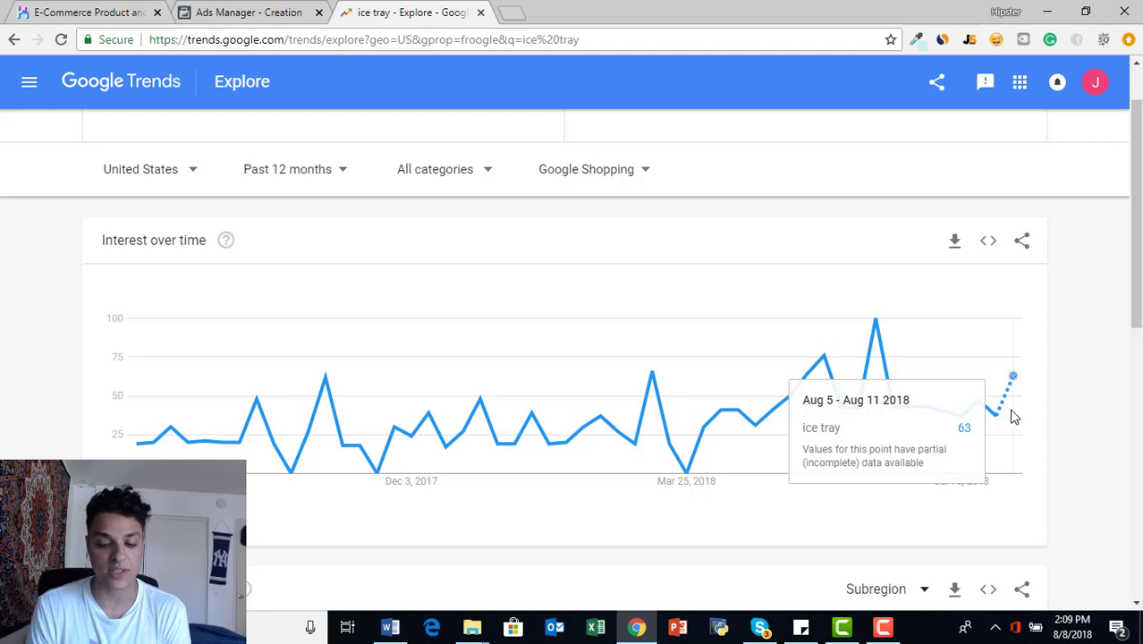
- Review the Google Trends results for ice tray, covering interest over time, interest by subregion, and related topics and queries
scroll(1013, 417, up, 1)
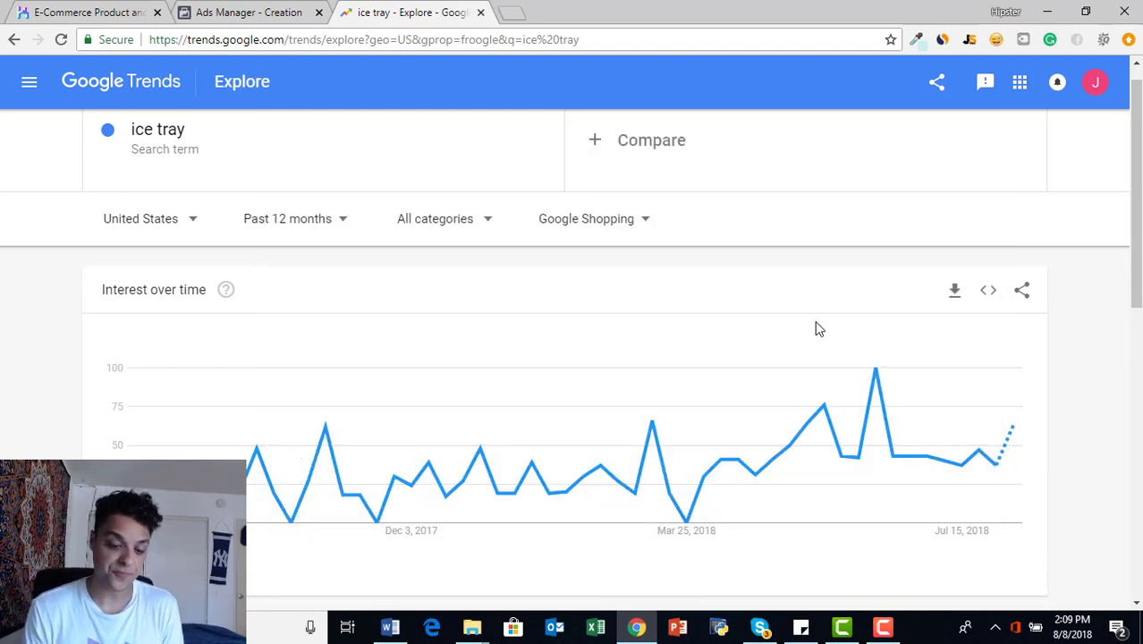
scroll(816, 328, down, 2)
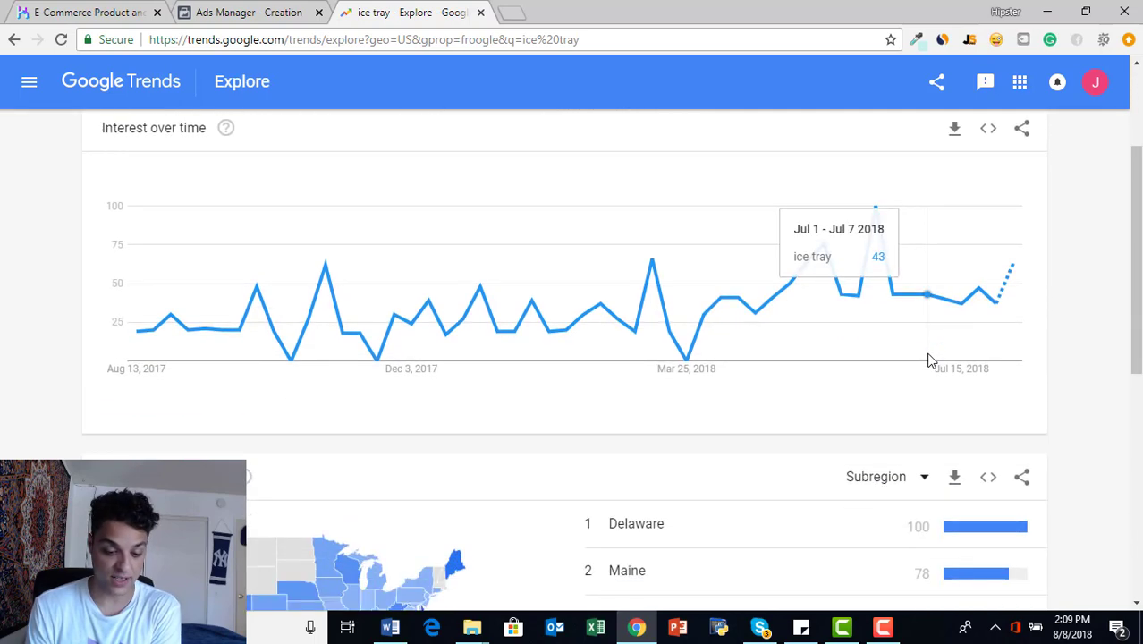
scroll(928, 359, down, 1)
scroll(928, 359, down, 1)
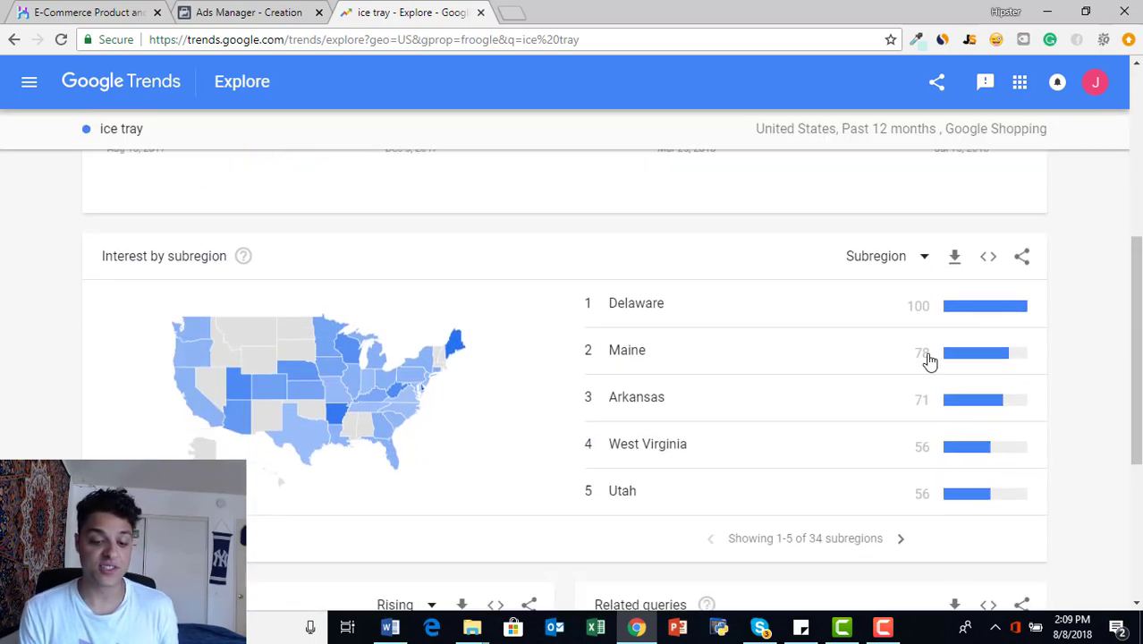
scroll(929, 361, down, 1)
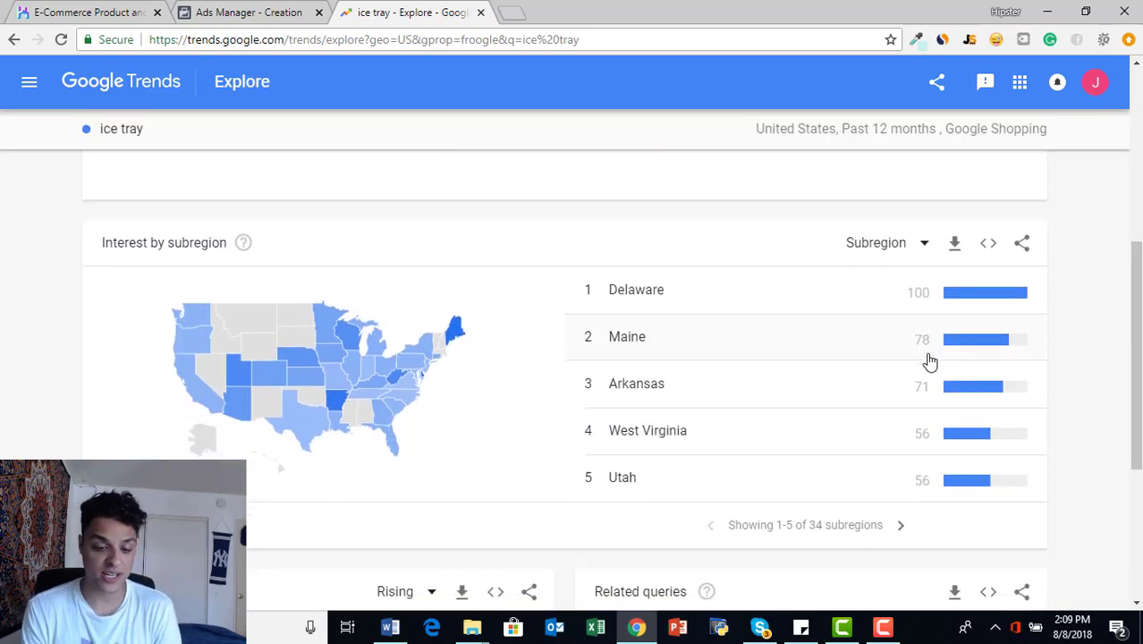
scroll(733, 315, down, 3)
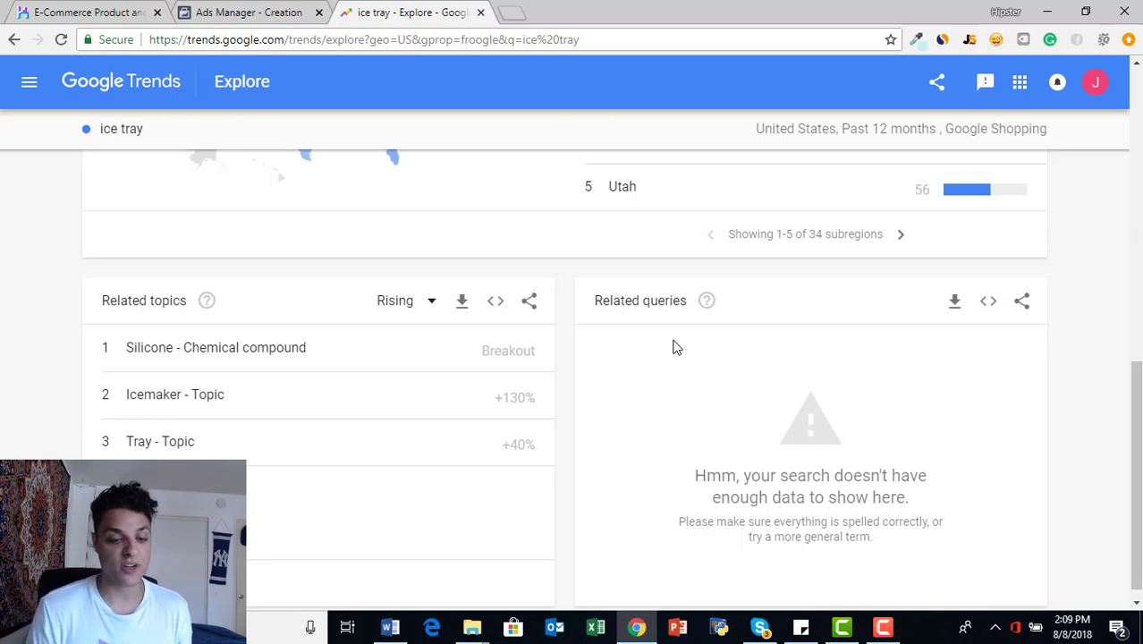
scroll(676, 347, up, 6)
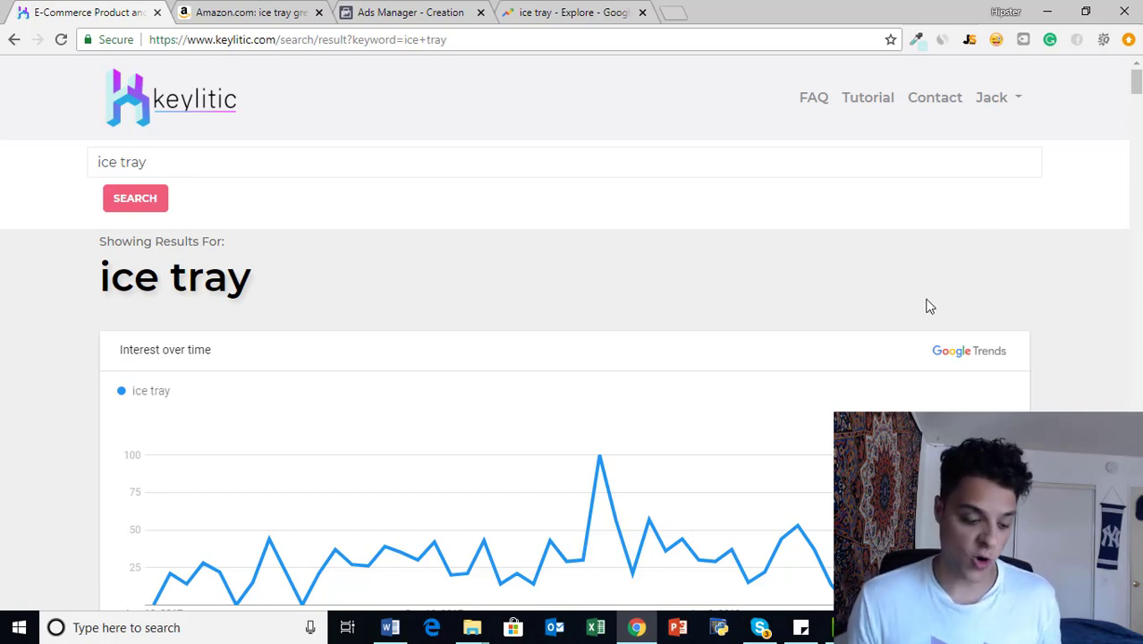
- Search within the keylitic ice tray results page for the text "gren"
key(ctrl+f)
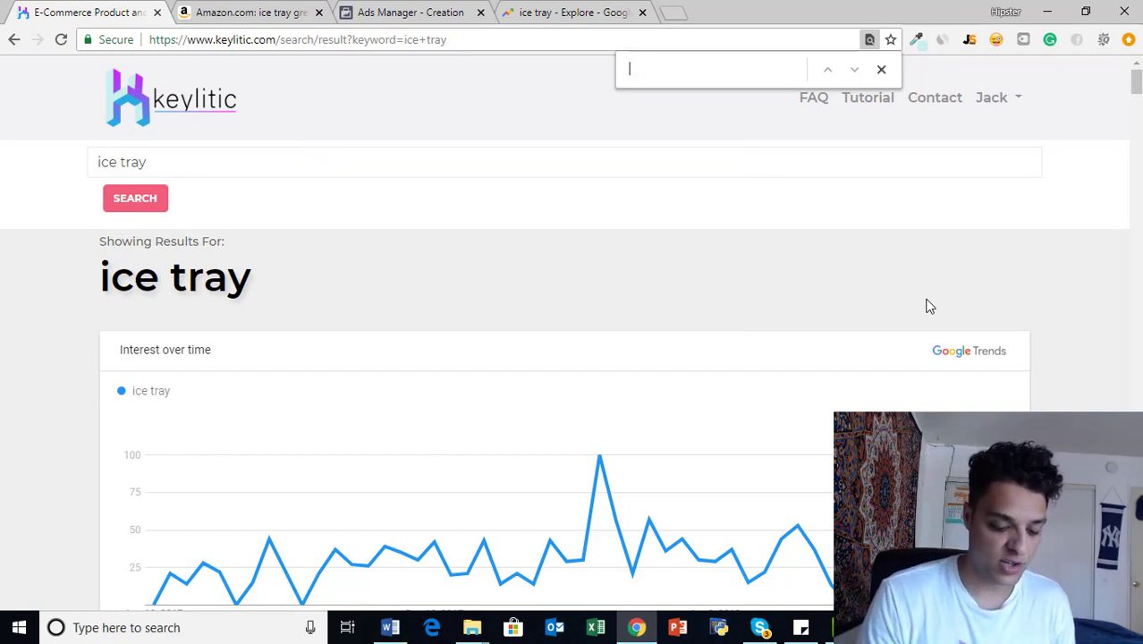
text(gren)
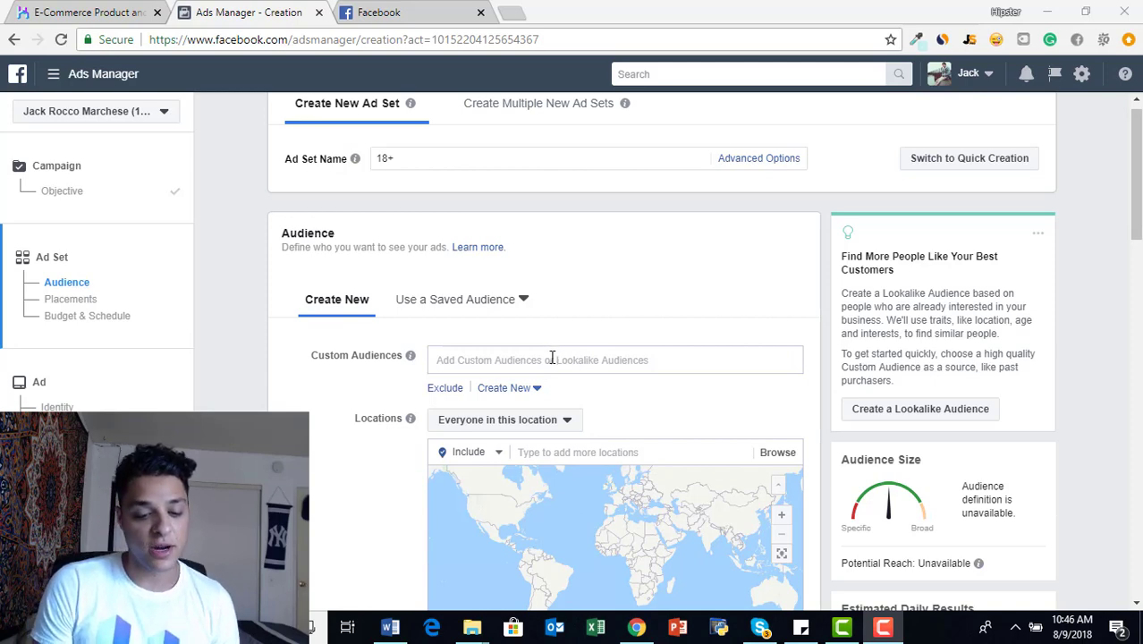
- Add United States as the included location for the ad set's audience in Ads Manager
scroll(552, 357, down, 4)
scroll(552, 357, up, 2)
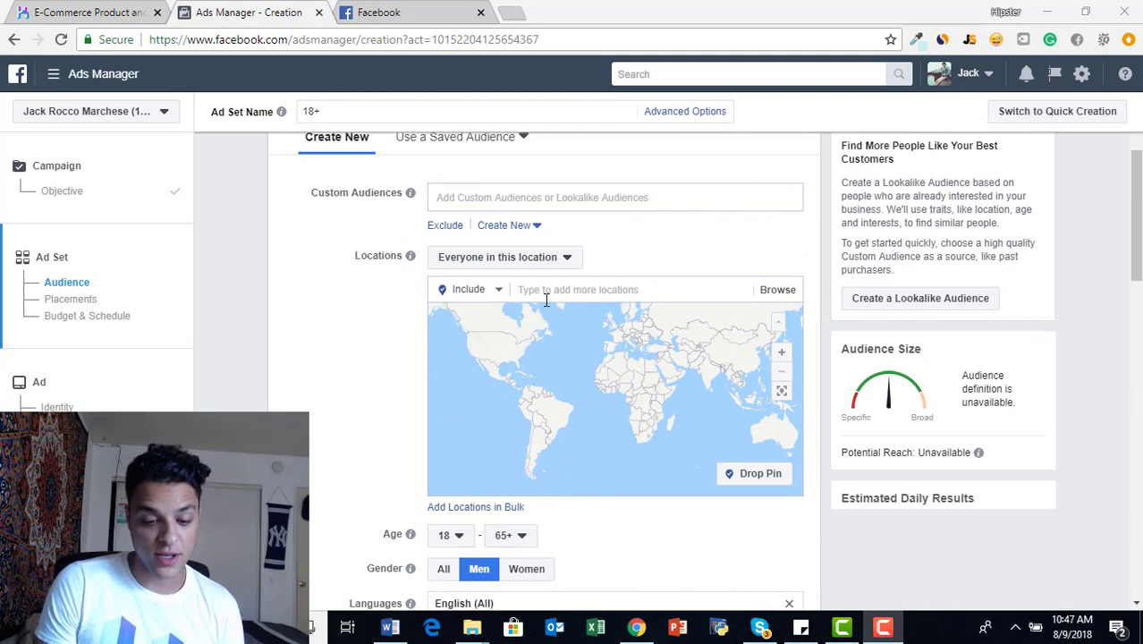
click(545, 299)
text(united)
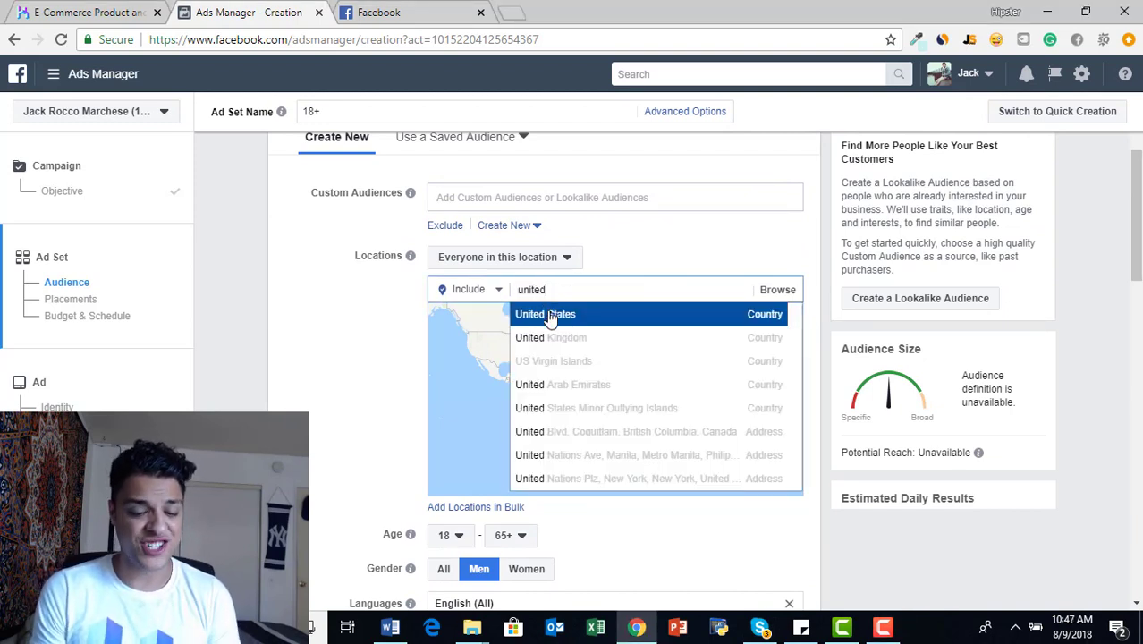
click(550, 318)
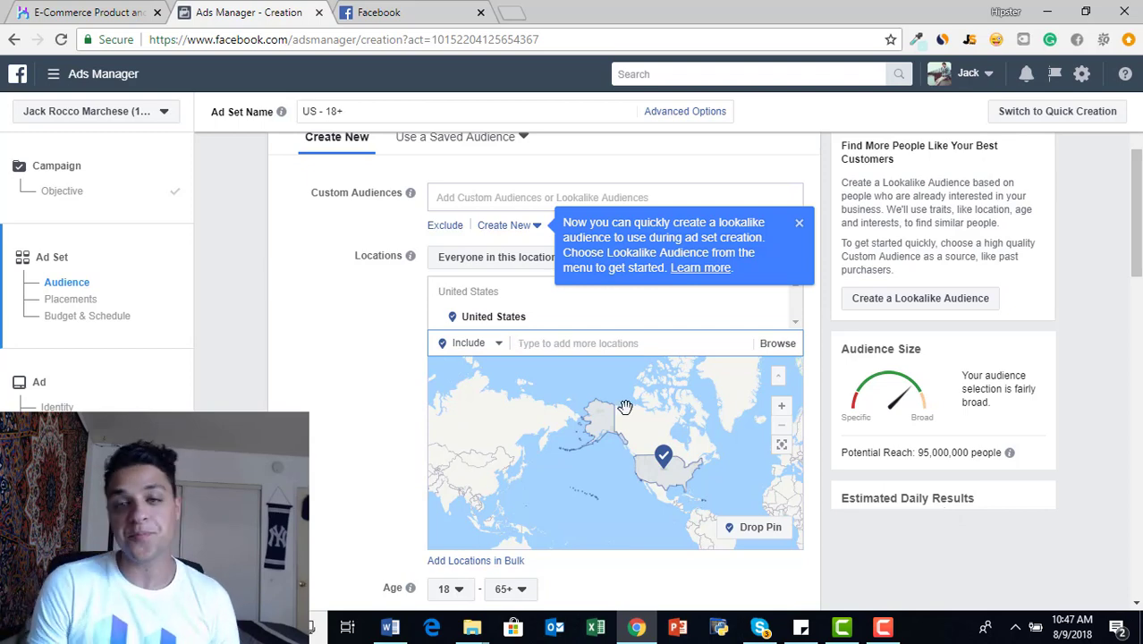
- Set the audience's minimum age to 22
scroll(371, 375, down, 3)
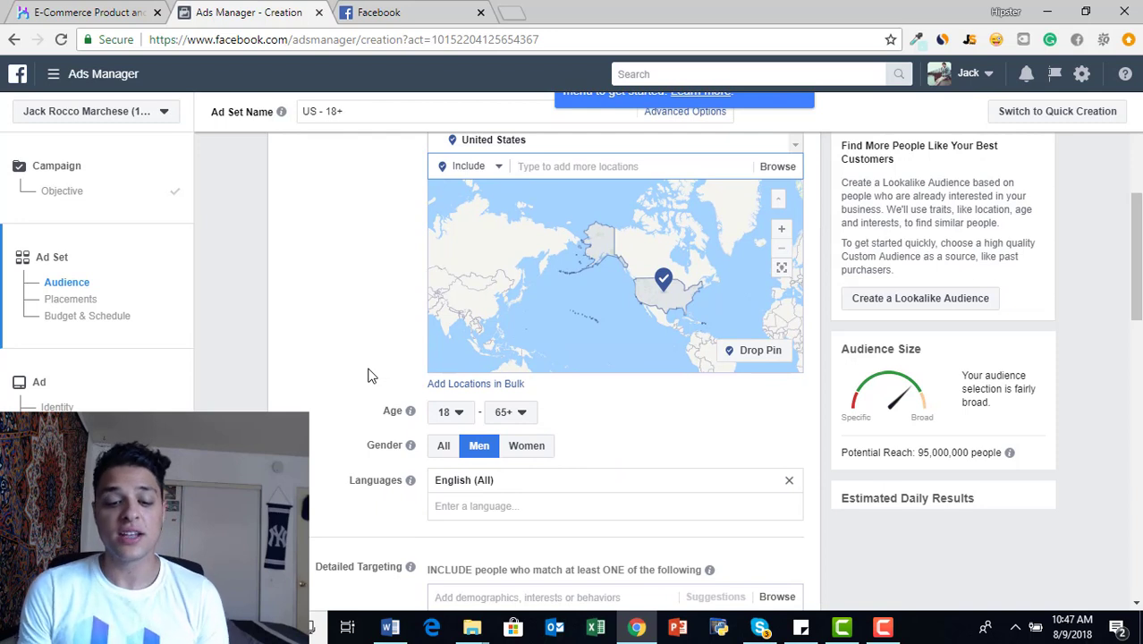
click(466, 422)
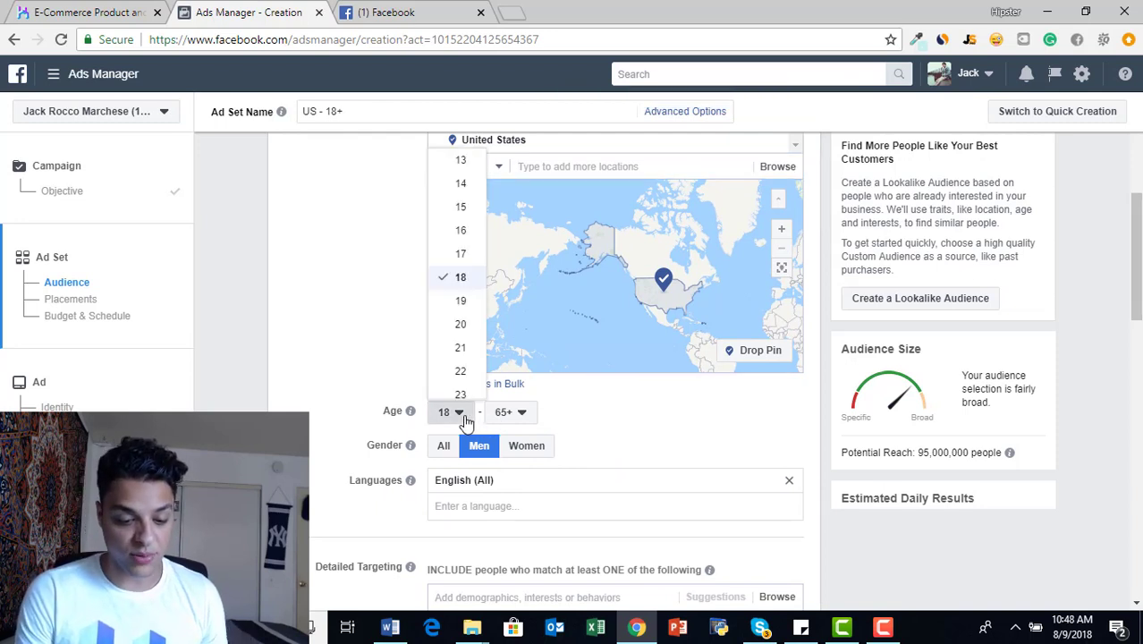
click(460, 371)
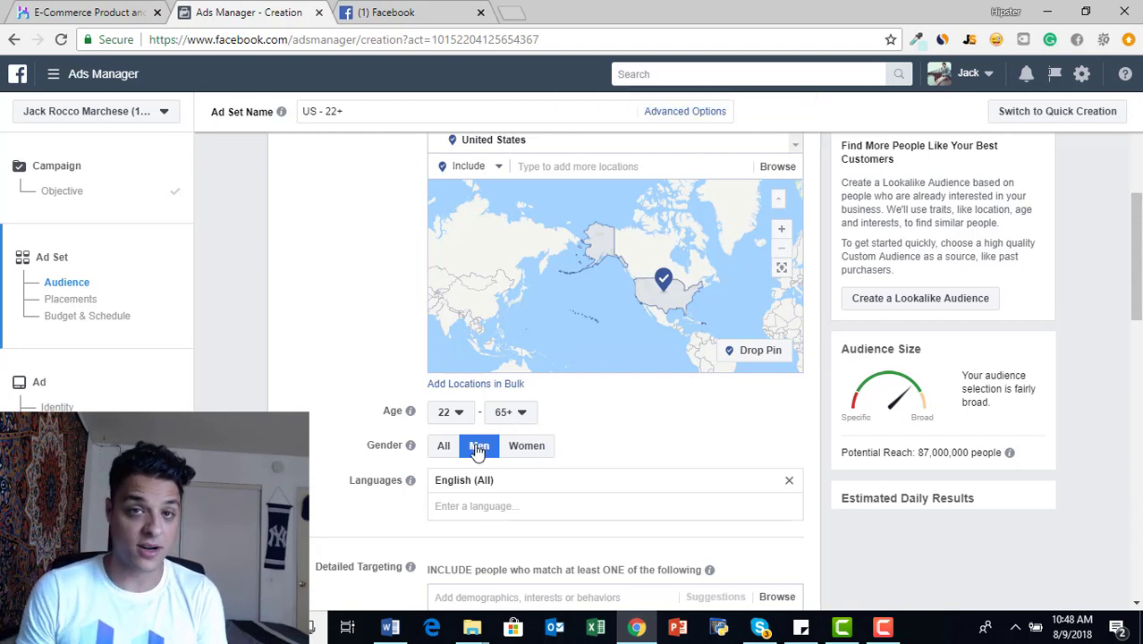
- Add the Military interest to the detailed targeting group of people who match at least one criterion
scroll(477, 453, down, 1)
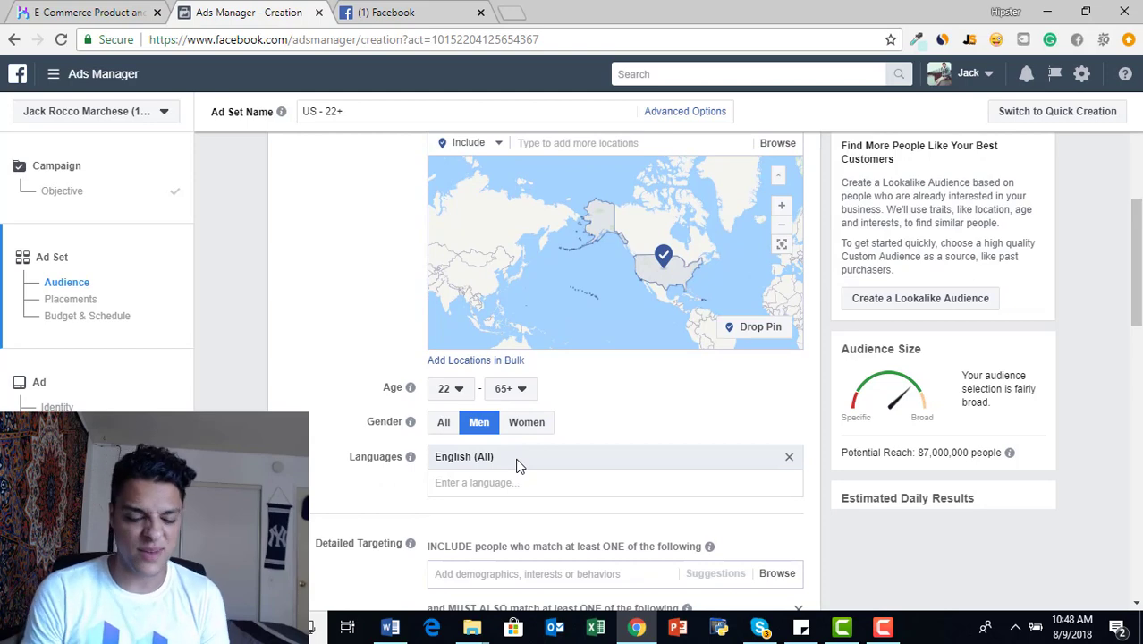
scroll(517, 465, down, 2)
scroll(517, 465, down, 1)
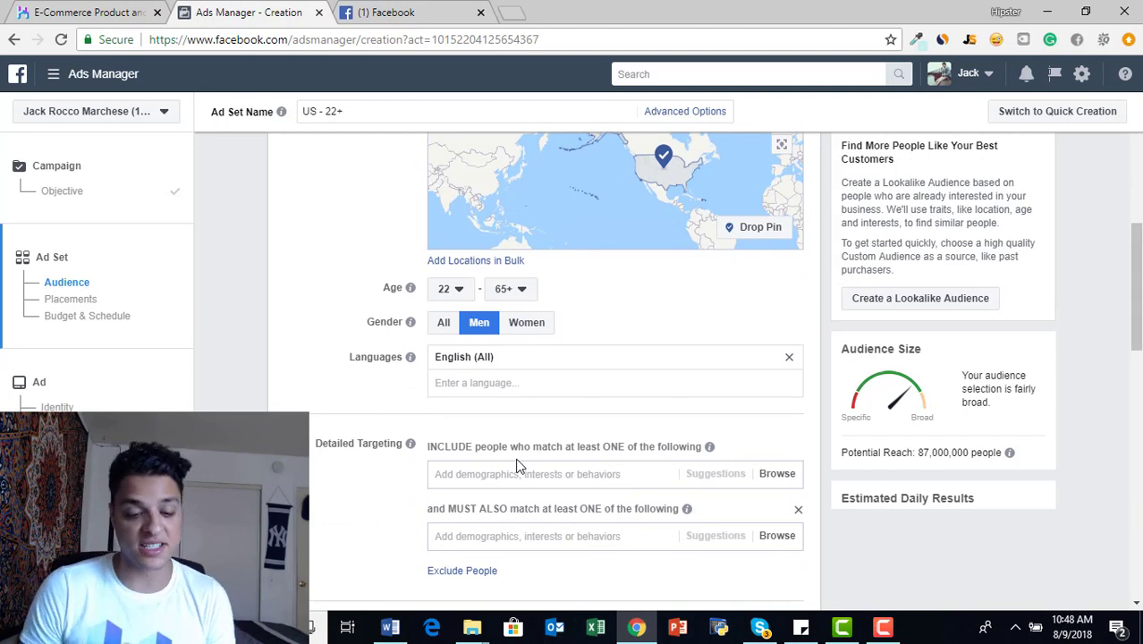
scroll(517, 465, down, 1)
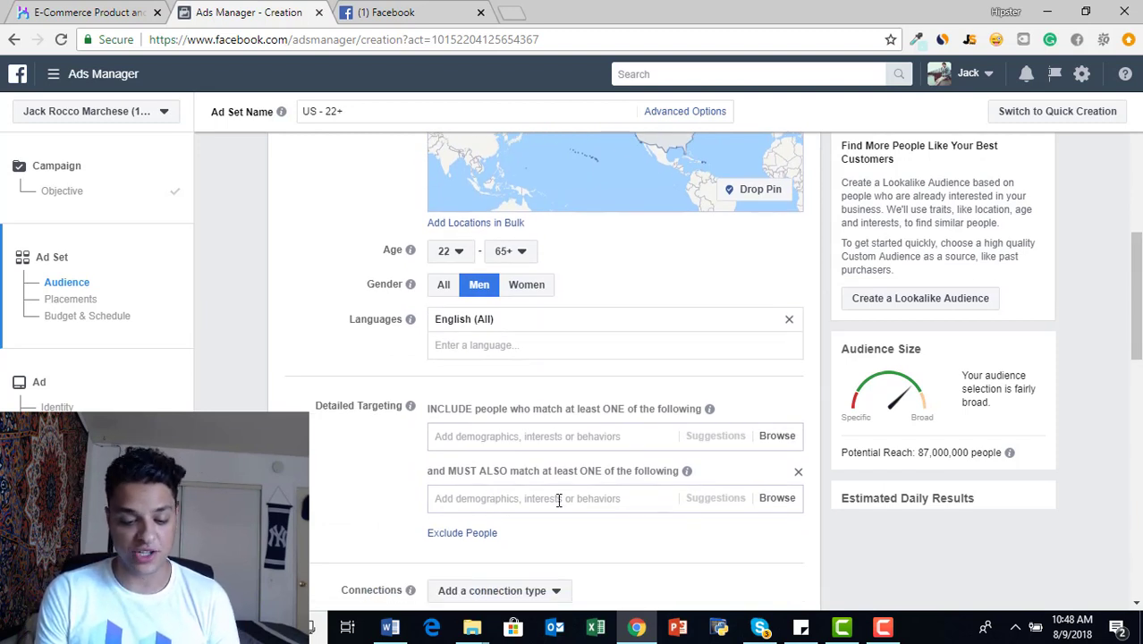
scroll(530, 499, down, 1)
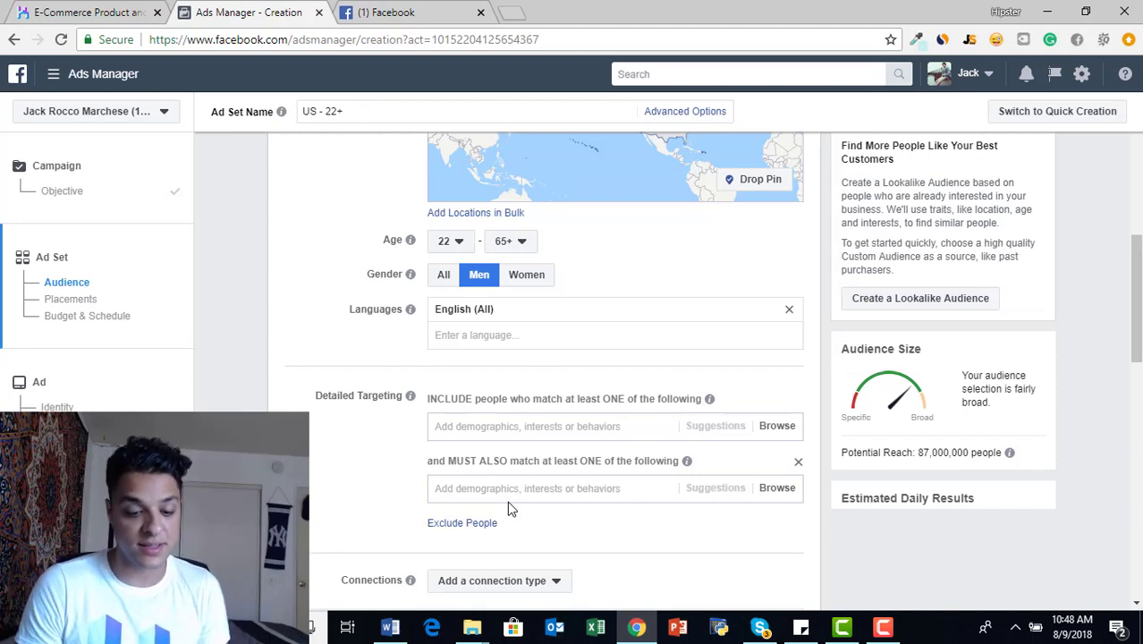
click(474, 425)
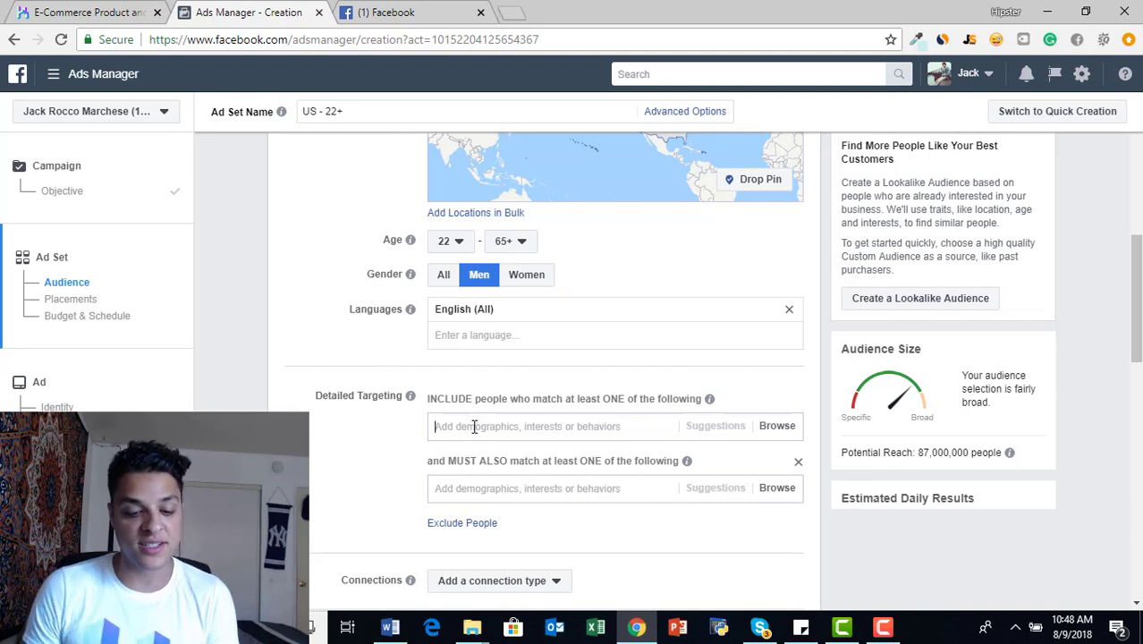
text(mil)
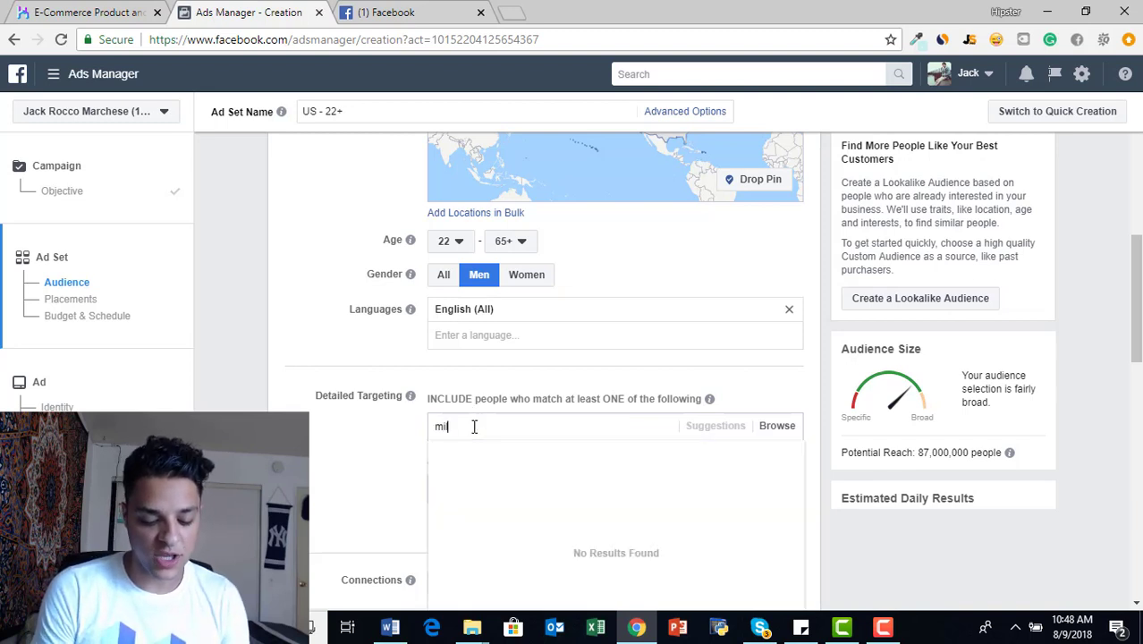
text(i)
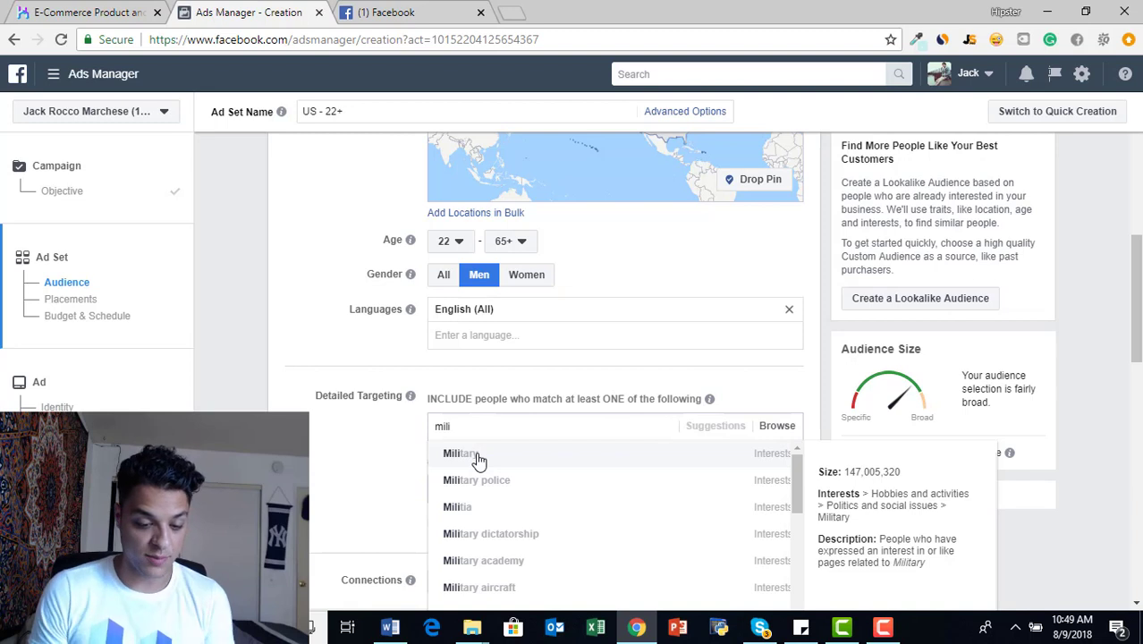
click(479, 460)
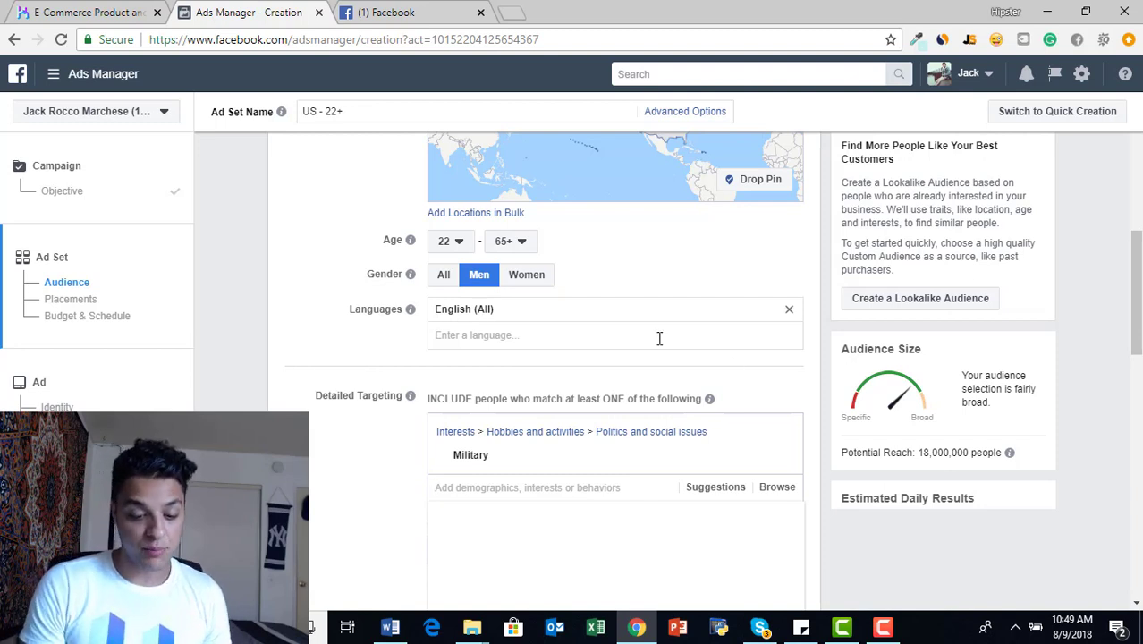
- Narrow the detailed targeting by adding the Man cave interest to the group that people must also match
scroll(659, 340, down, 1)
scroll(659, 340, down, 1)
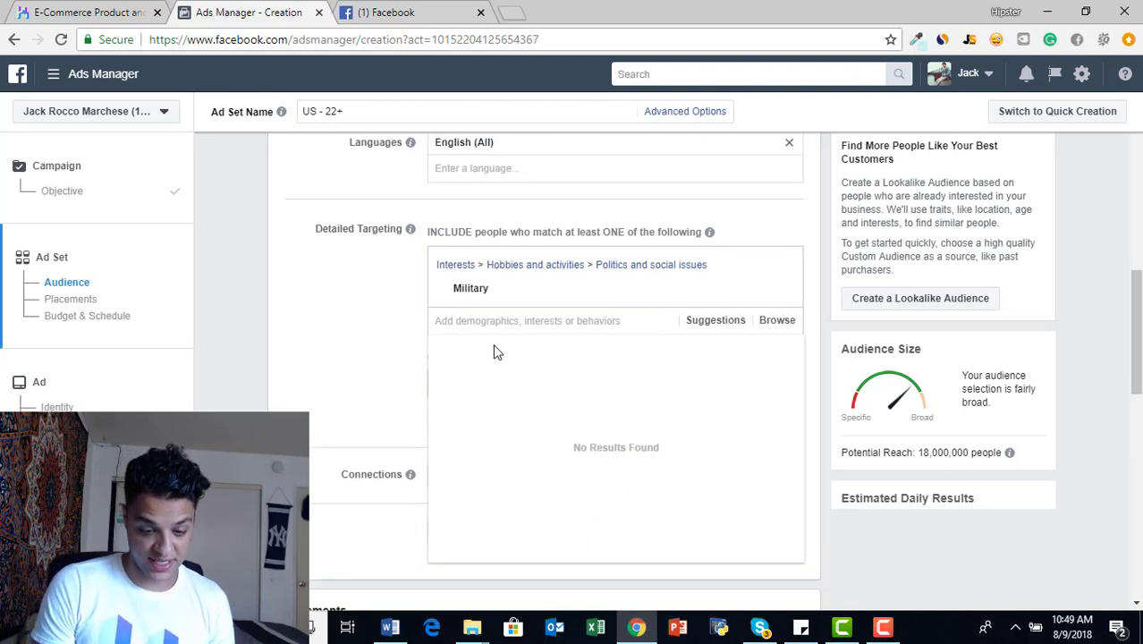
scroll(489, 344, down, 2)
scroll(506, 304, up, 1)
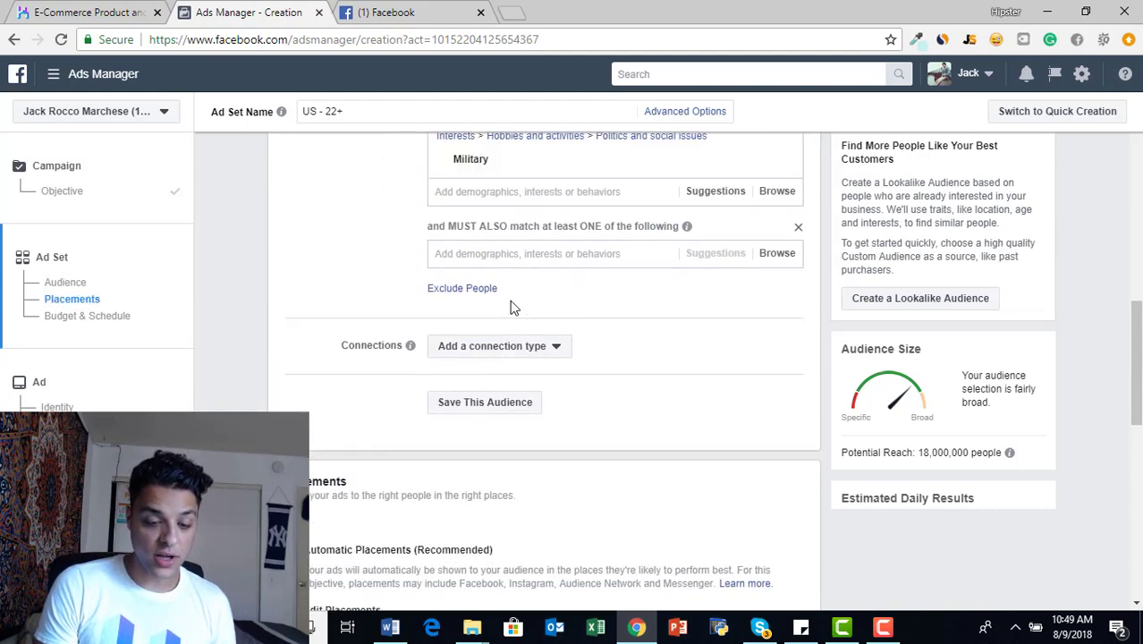
click(503, 295)
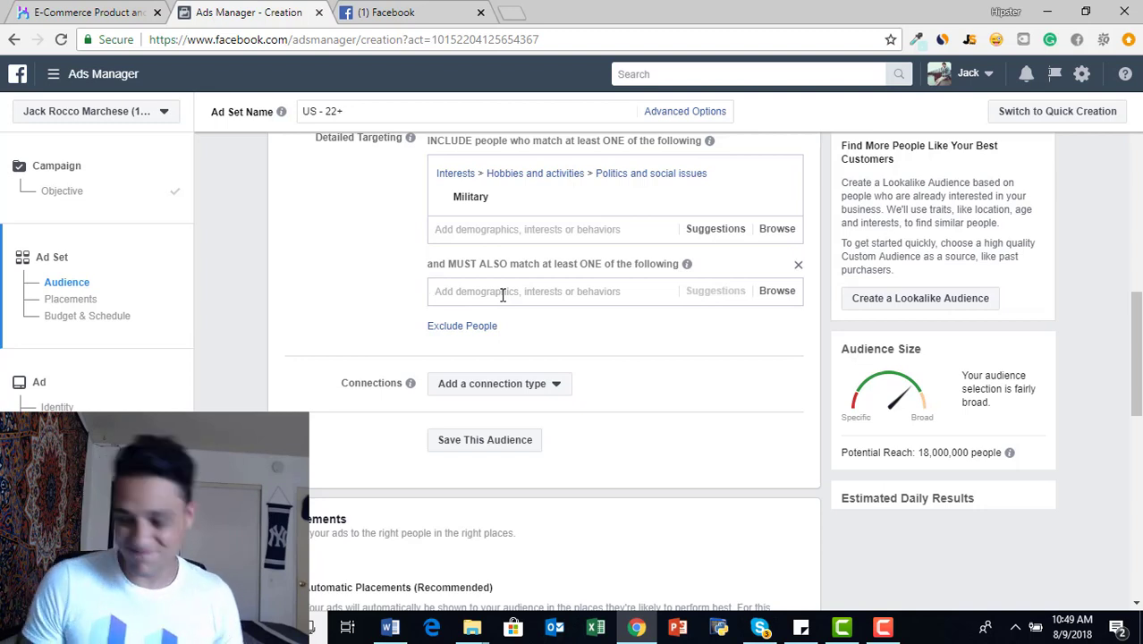
text(man cave)
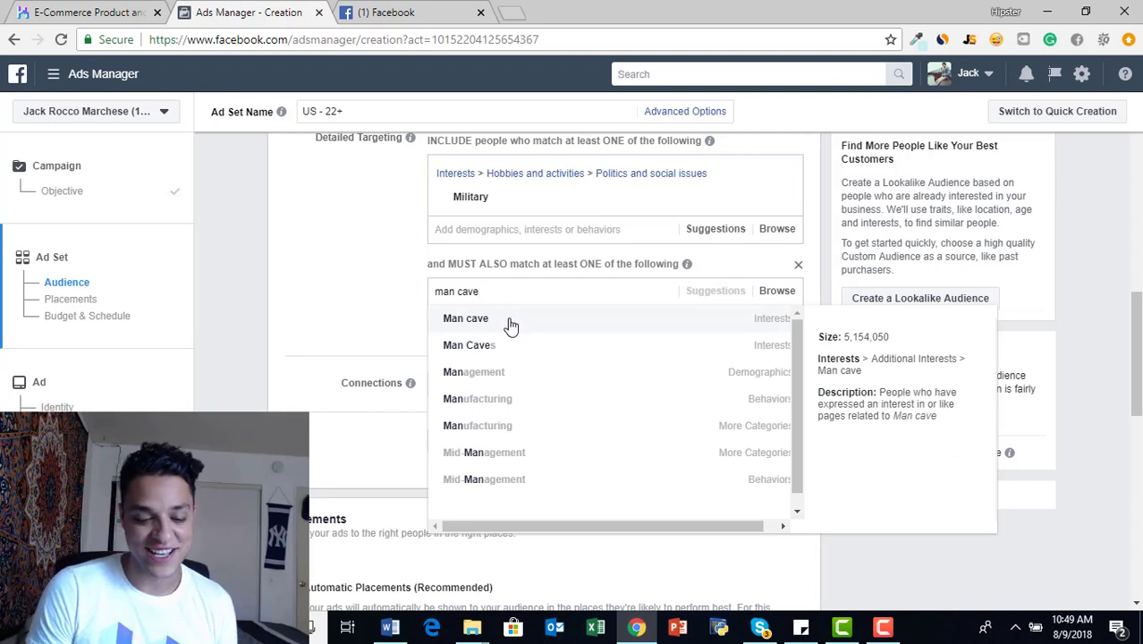
click(510, 324)
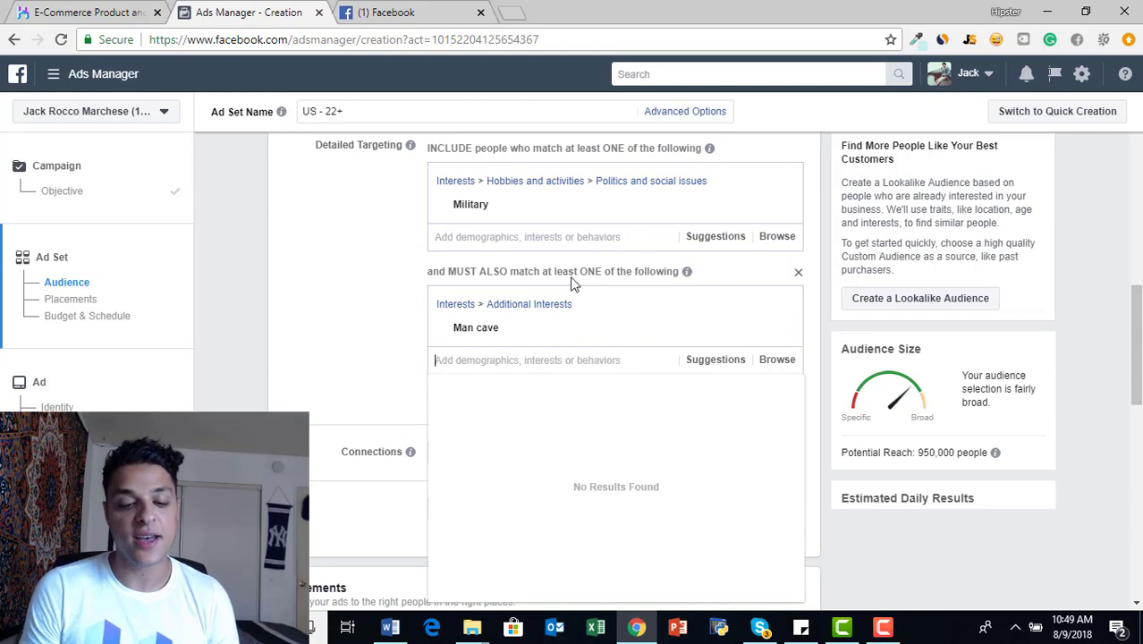
- Add the Online shopping interest to the first detailed targeting group, alongside Military
mouse_move(506, 215)
mouse_move(507, 334)
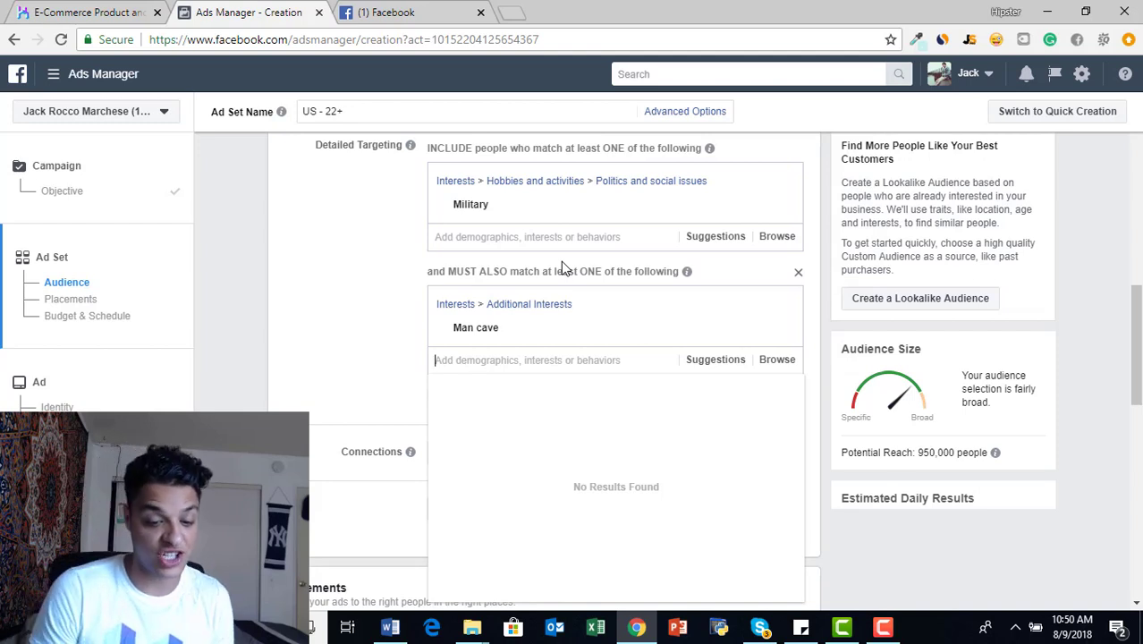
click(532, 239)
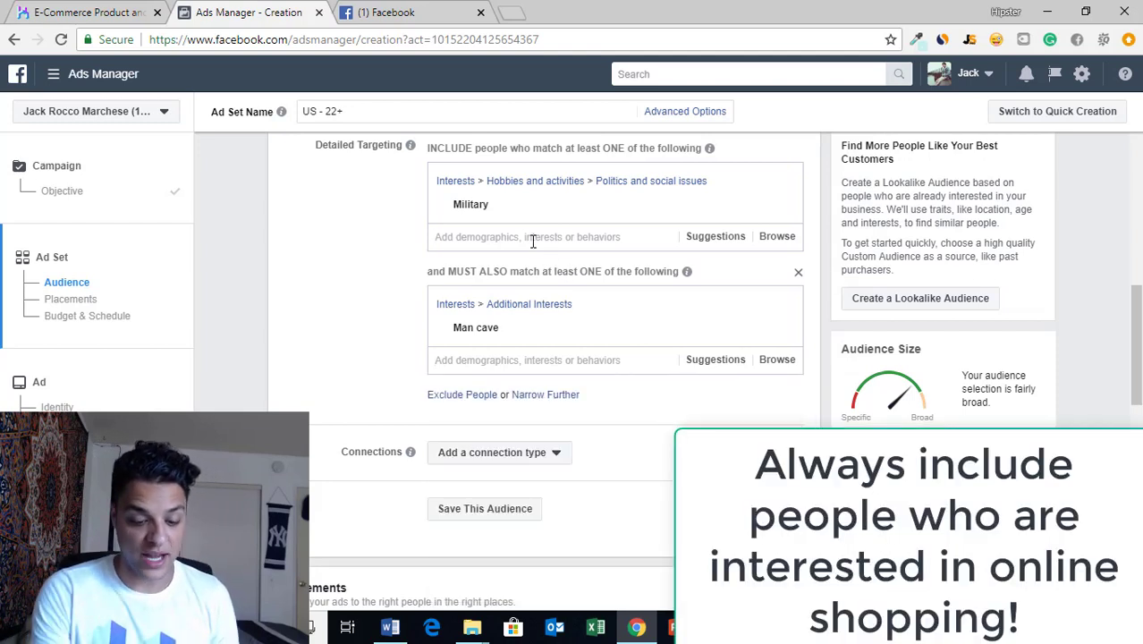
text(online)
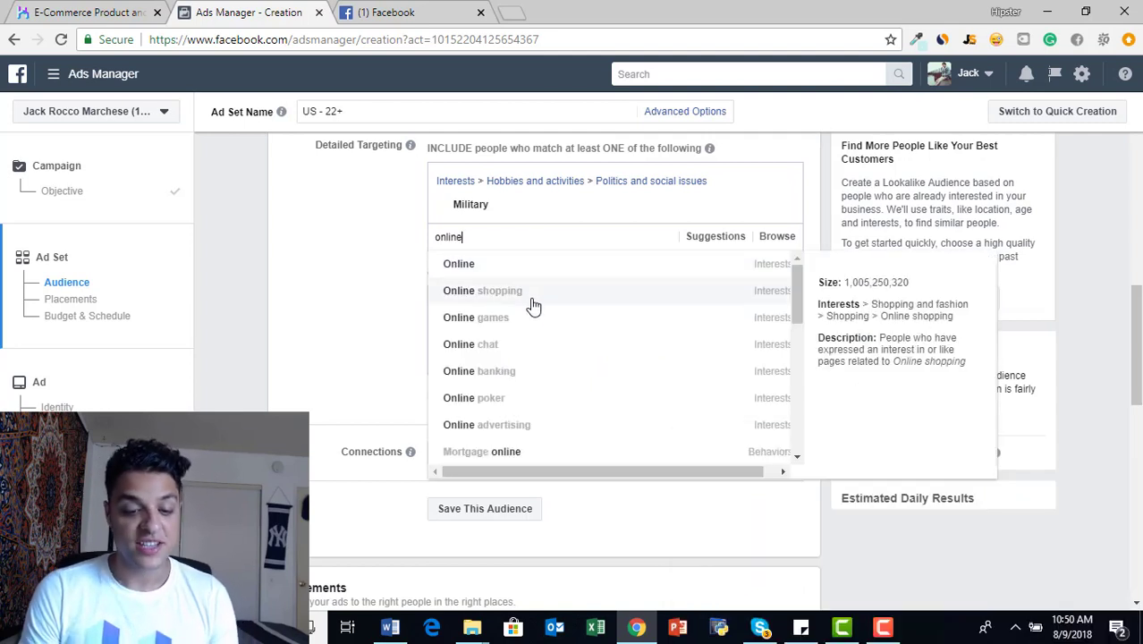
click(532, 305)
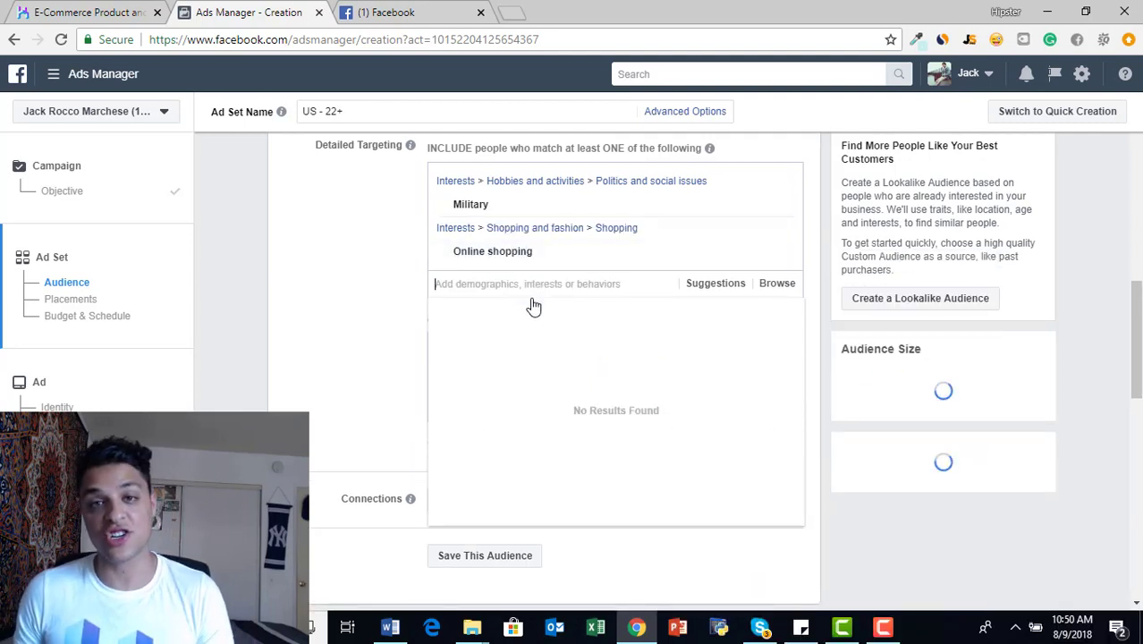